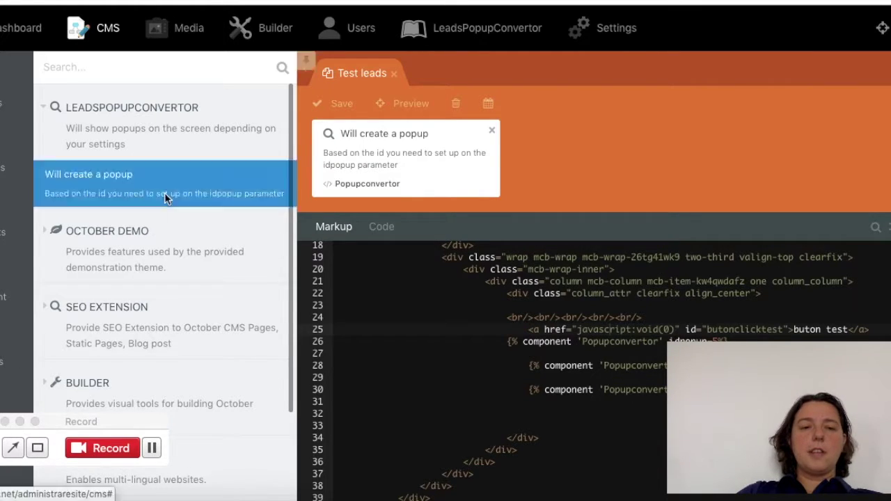
- Collapse and re-expand the LEADSPOPUPCONVERTOR component group in the Test leads sidebar
{"action": "left_click", "coordinate": [163, 120]}
{"action": "left_click", "coordinate": [163, 120]}
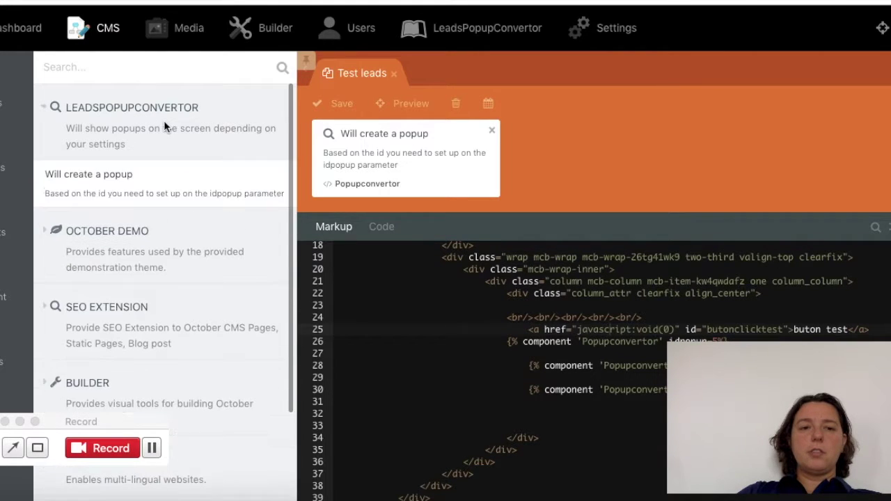
{"action": "mouse_move", "coordinate": [140, 183]}
{"action": "left_mouse_down"}
{"action": "mouse_move", "coordinate": [504, 165]}
{"action": "mouse_move", "coordinate": [133, 185]}
{"action": "left_mouse_up"}
{"action": "left_click", "coordinate": [133, 187]}
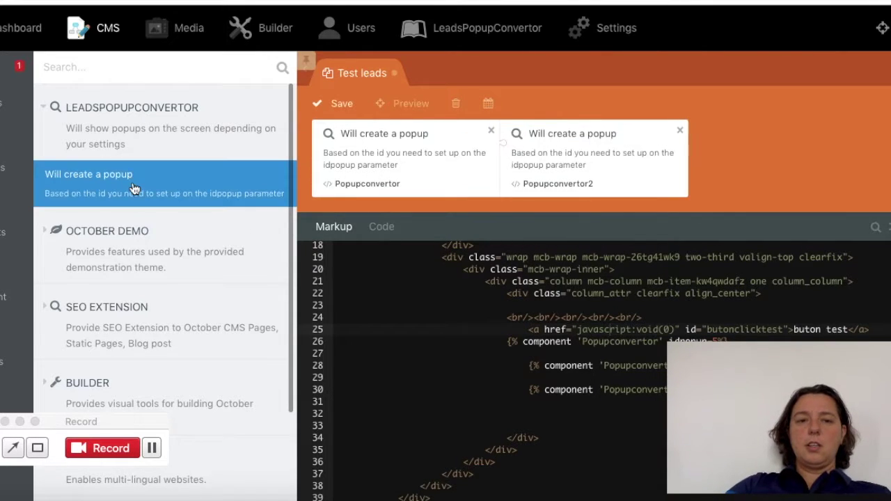
{"action": "left_click", "coordinate": [681, 131]}
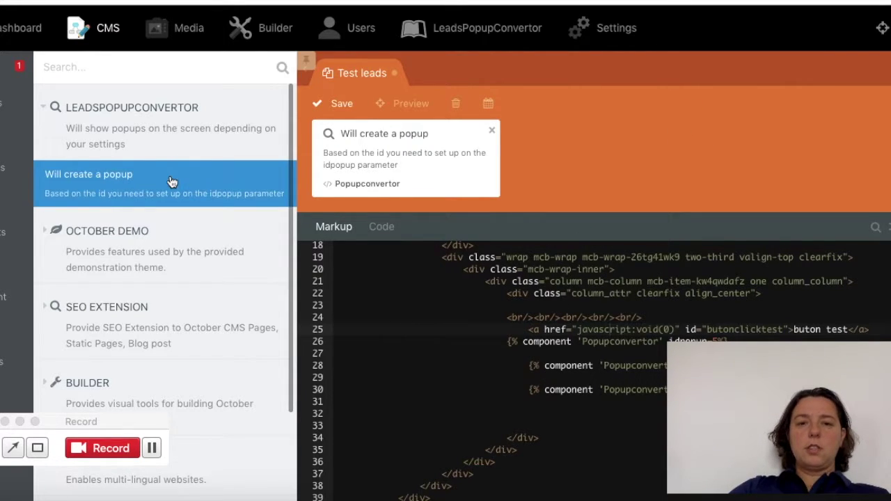
{"action": "left_click_drag", "start_coordinate": [212, 176], "coordinate": [332, 404]}
{"action": "key", "text": "BackSpace"}
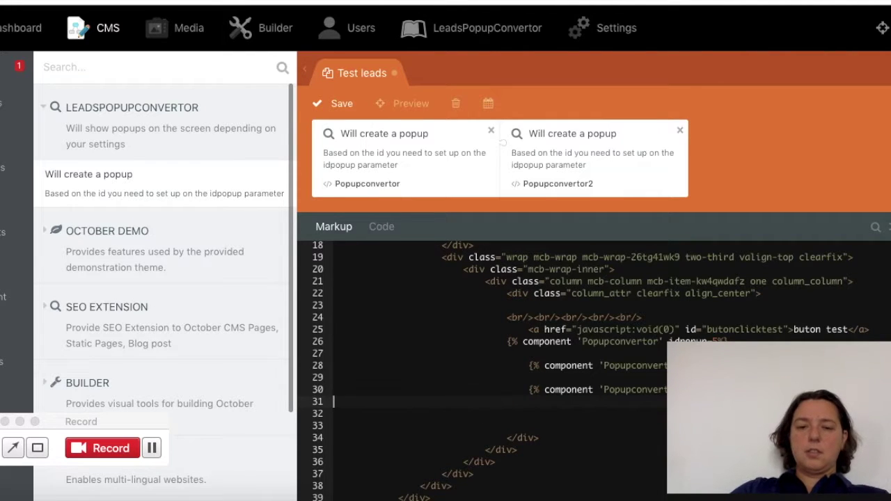
{"action": "key", "text": "BackSpace"}
{"action": "left_click", "coordinate": [679, 131]}
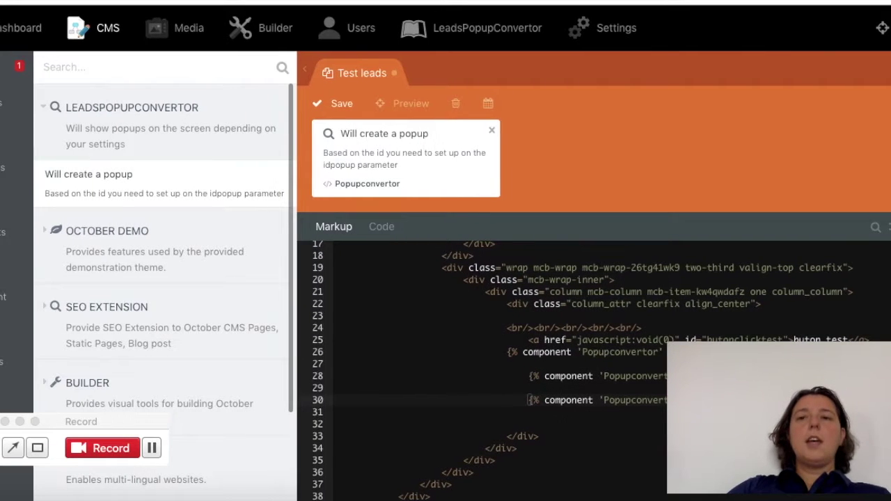
{"action": "scroll", "coordinate": [446, 279], "scroll_direction": "right", "scroll_amount": 5}
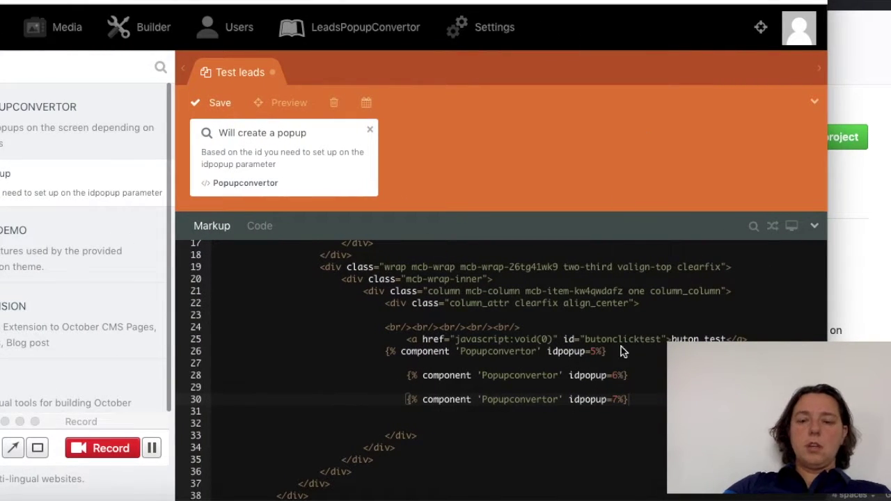
- Select the popup id 5 in the idpopup value on line 26 of the markup
{"action": "left_click", "coordinate": [572, 352]}
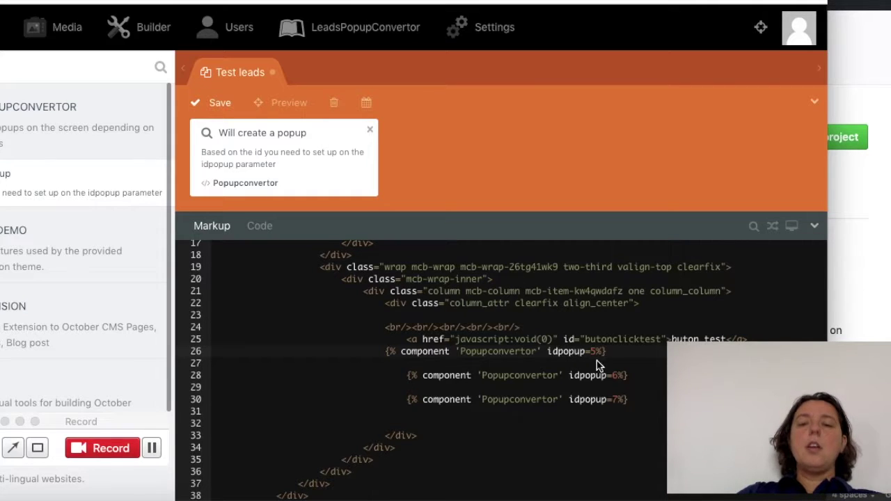
{"action": "double_click", "coordinate": [595, 356]}
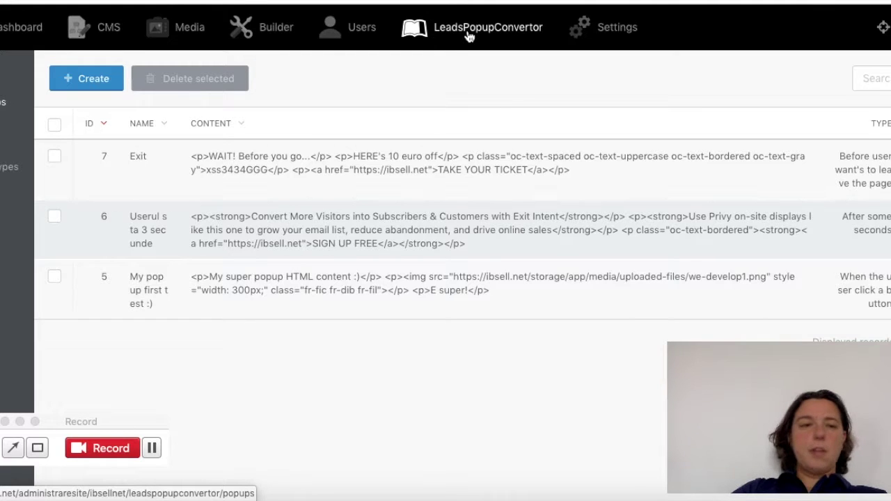
- Go back to the Test leads page in the CMS editor
{"action": "left_click", "coordinate": [13, 119]}
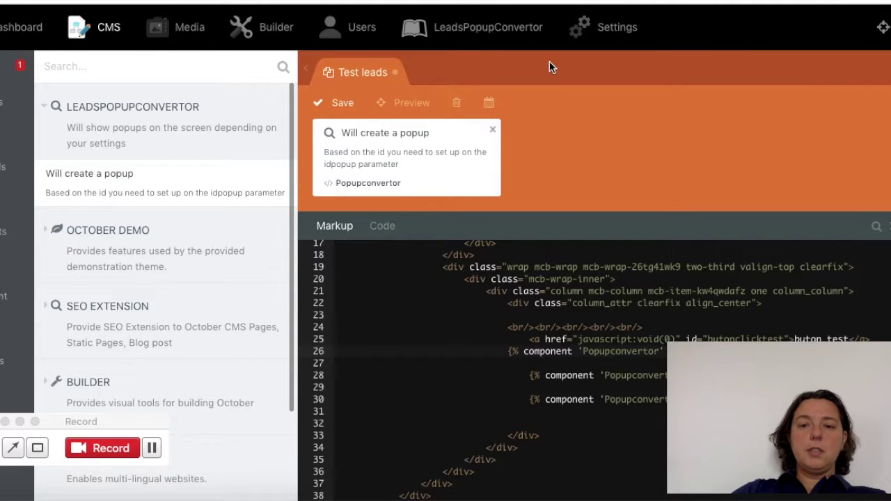
- Remove the leading indentation from line 28 of the Test leads markup
{"action": "scroll", "coordinate": [408, 398], "scroll_direction": "up", "scroll_amount": 1}
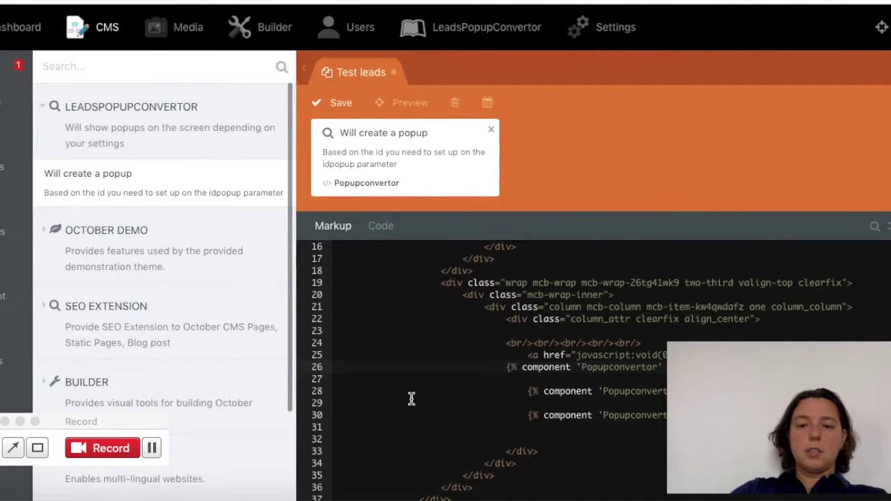
{"action": "scroll", "coordinate": [412, 398], "scroll_direction": "left", "scroll_amount": 1}
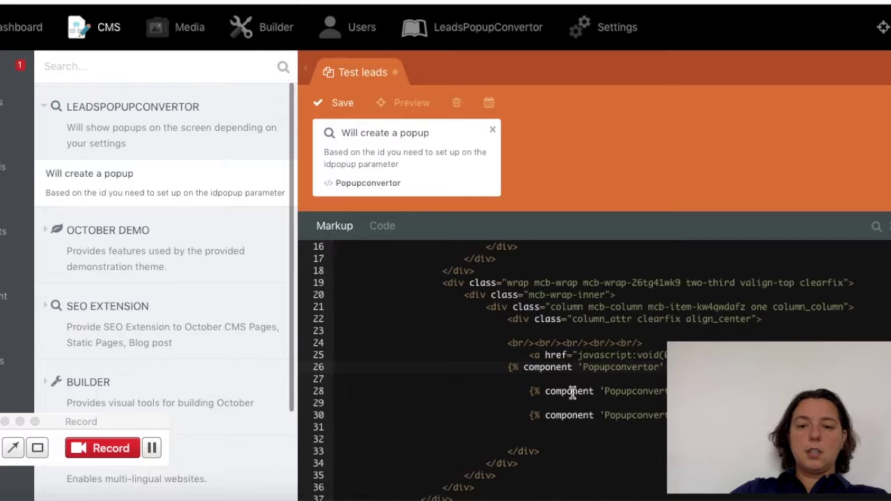
{"action": "double_click", "coordinate": [529, 391]}
{"action": "key", "text": "BackSpace"}
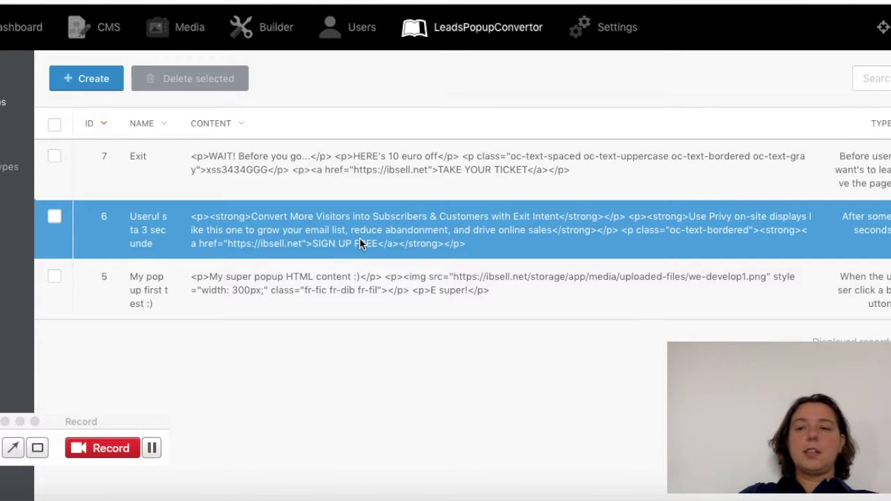
- Open popup 6 and review its trigger type options, keeping After some seconds
{"action": "left_click", "coordinate": [363, 237]}
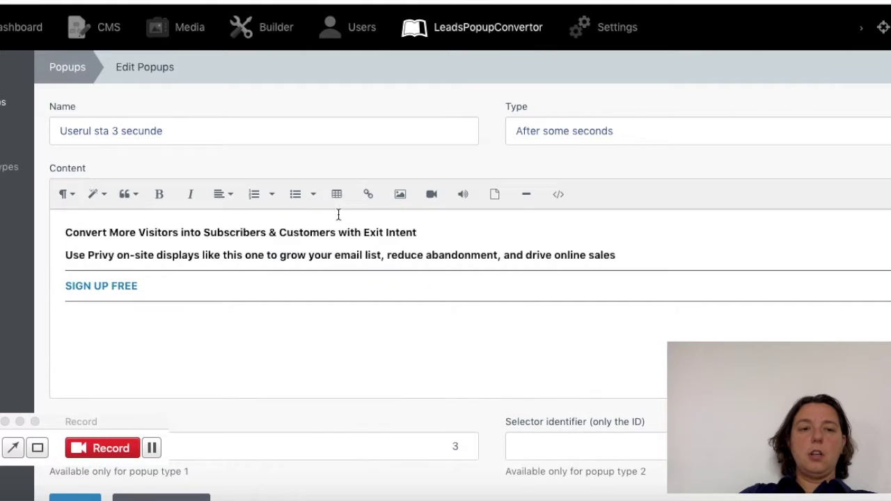
{"action": "left_click", "coordinate": [314, 137]}
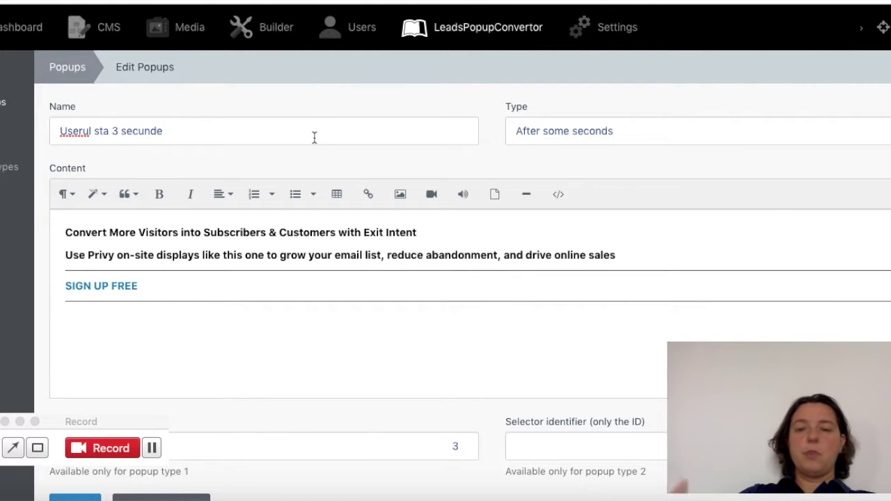
{"action": "left_click", "coordinate": [561, 144]}
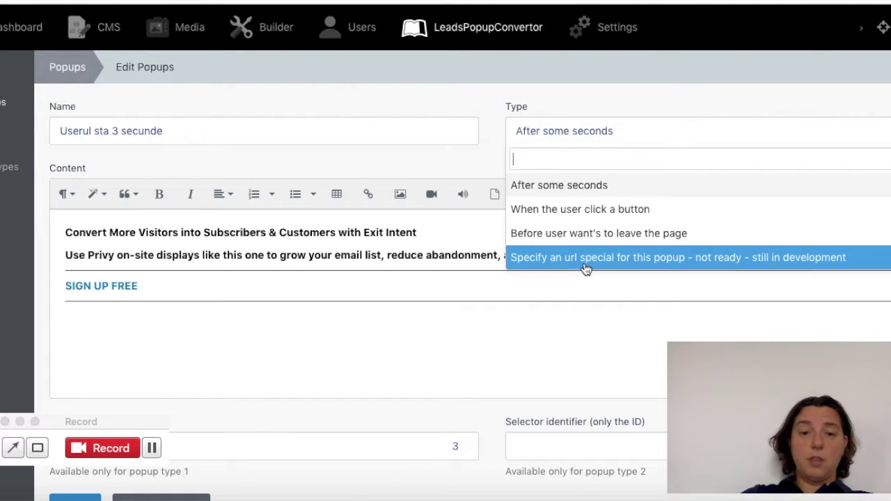
{"action": "left_click", "coordinate": [611, 96]}
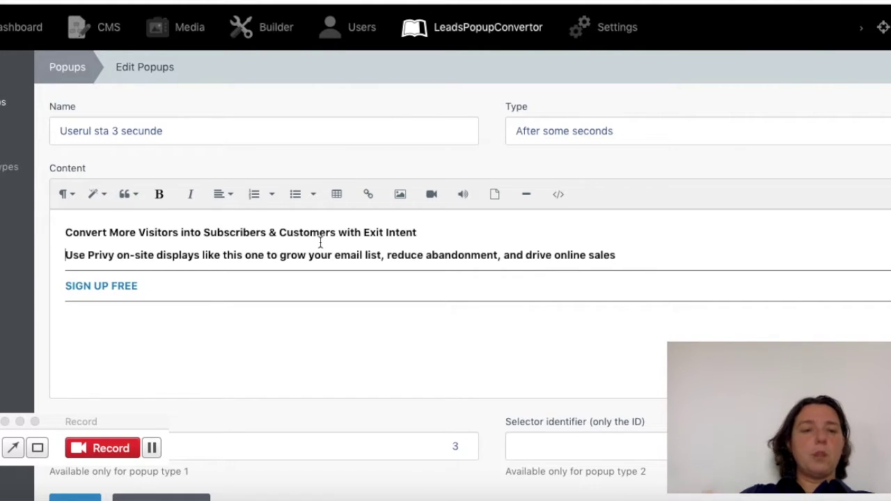
- Add an empty paragraph above SIGN UP FREE in the popup content
{"action": "left_click", "coordinate": [617, 254]}
{"action": "key", "text": "Return"}
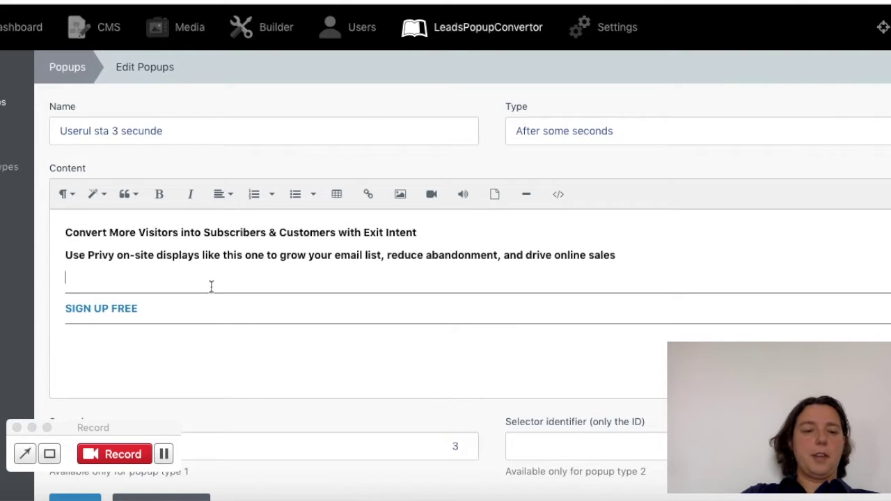
{"action": "scroll", "coordinate": [240, 330], "scroll_direction": "down", "scroll_amount": 2}
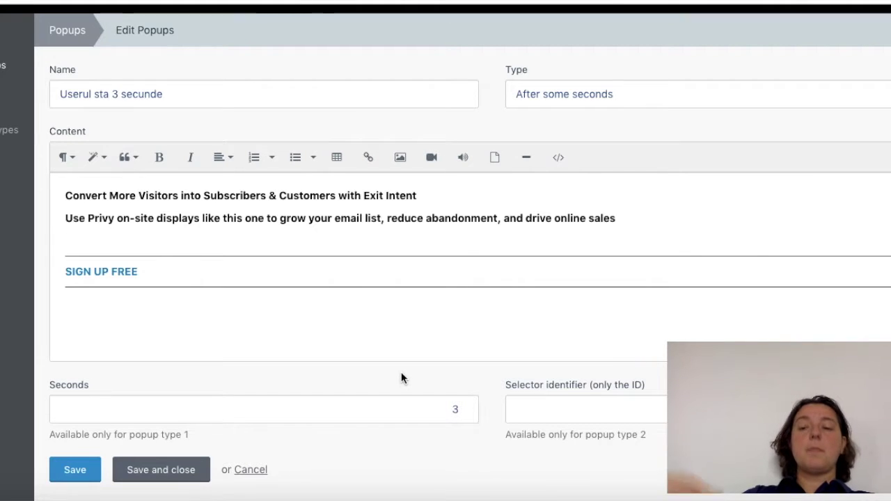
- Return to the LeadsPopupConvertor popups list through the Popups breadcrumb
{"action": "key", "text": "ctrl+Right"}
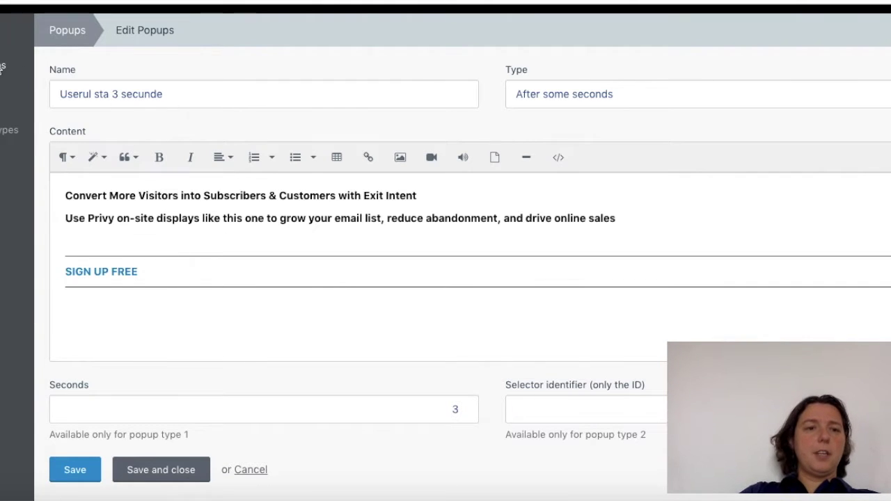
{"action": "left_click", "coordinate": [160, 470]}
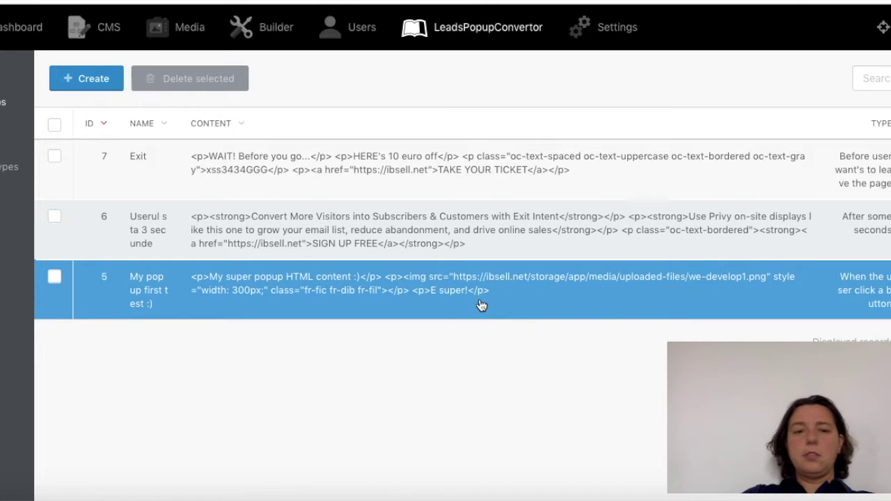
- Check popup 5's butonclicktest selector identifier, then return to the Test leads markup
{"action": "left_click", "coordinate": [480, 305]}
{"action": "scroll", "coordinate": [397, 320], "scroll_direction": "down", "scroll_amount": 3}
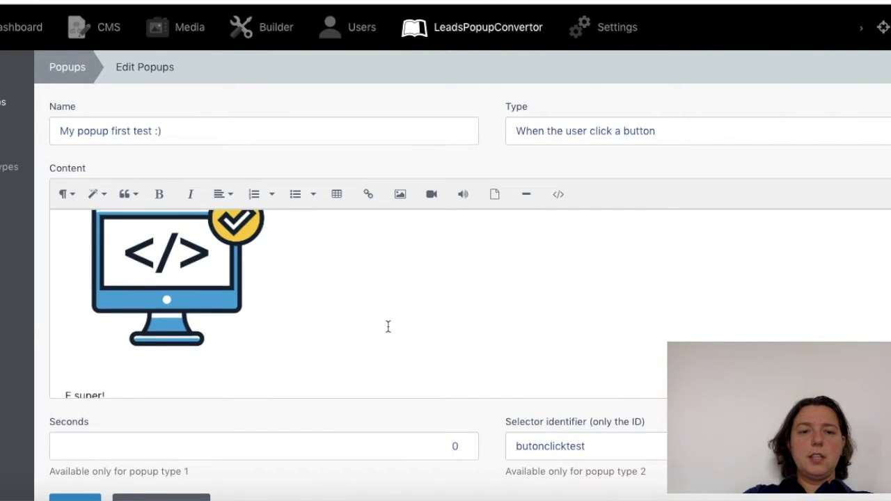
{"action": "scroll", "coordinate": [388, 326], "scroll_direction": "down", "scroll_amount": 3}
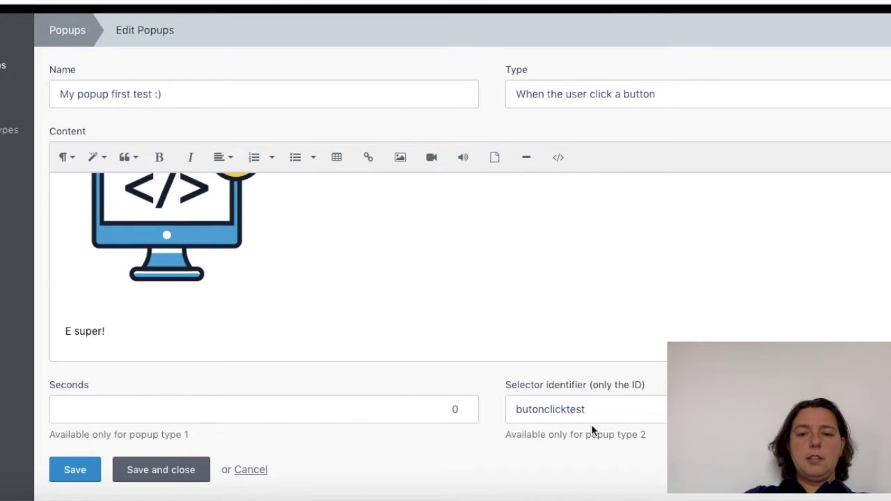
{"action": "double_click", "coordinate": [561, 408]}
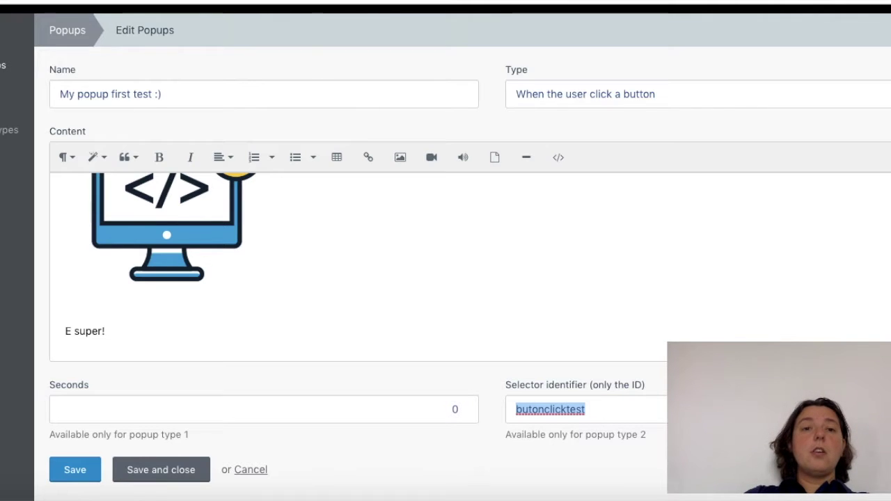
{"action": "left_click", "coordinate": [330, 5]}
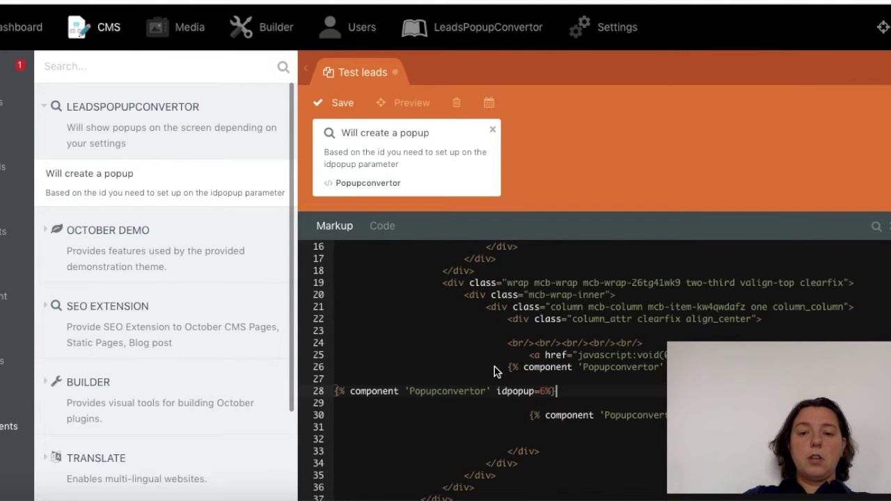
- Select the butonclicktest id on line 25 of the Test leads markup
{"action": "scroll", "coordinate": [497, 372], "scroll_direction": "down", "scroll_amount": 2}
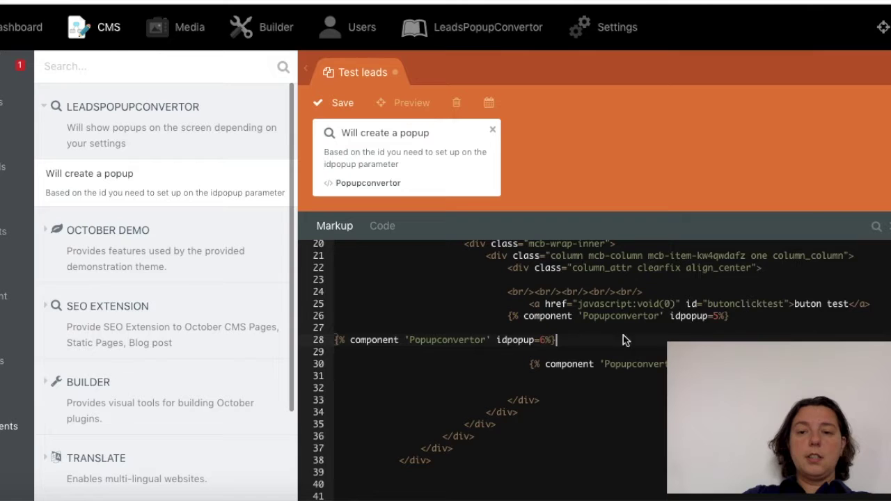
{"action": "double_click", "coordinate": [737, 304]}
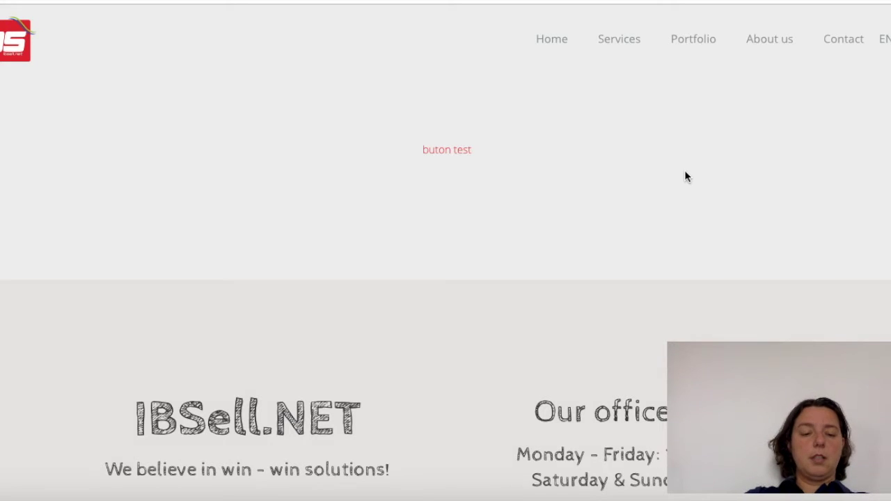
- Reload the live page and close the timed, button-click and exit-intent popups in turn
{"action": "key", "text": "F5"}
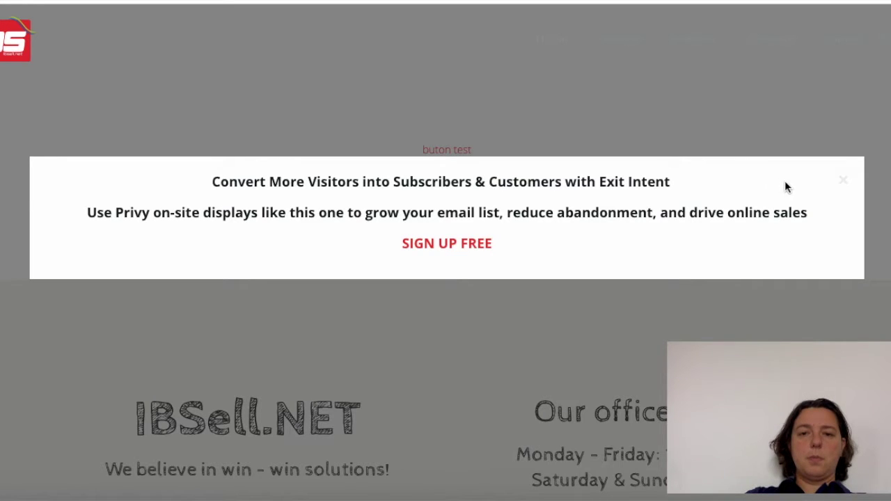
{"action": "left_click", "coordinate": [843, 180]}
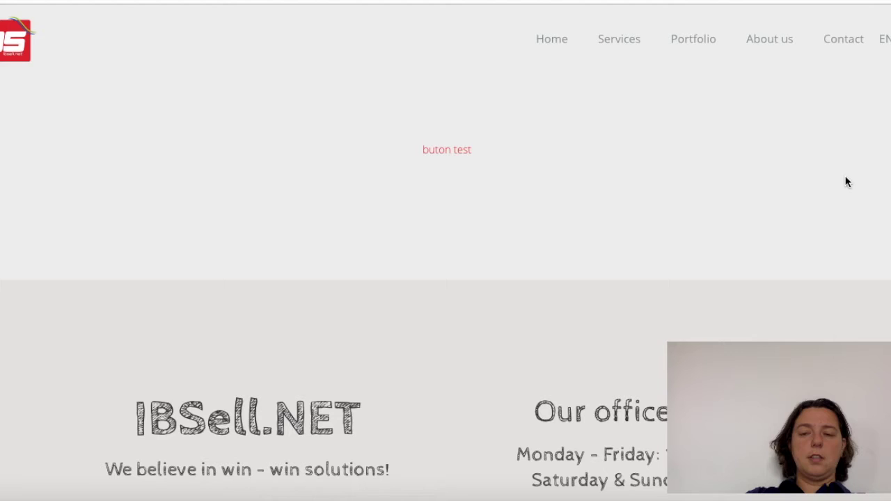
{"action": "left_click", "coordinate": [447, 153]}
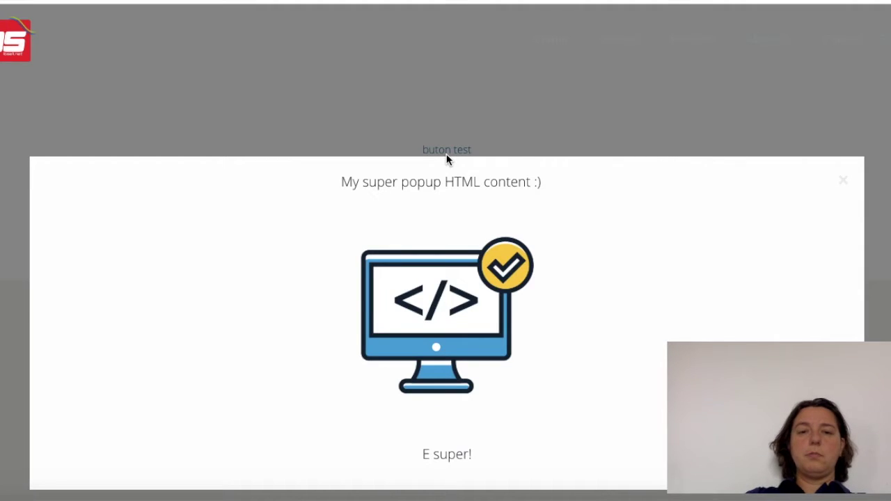
{"action": "left_click", "coordinate": [843, 180]}
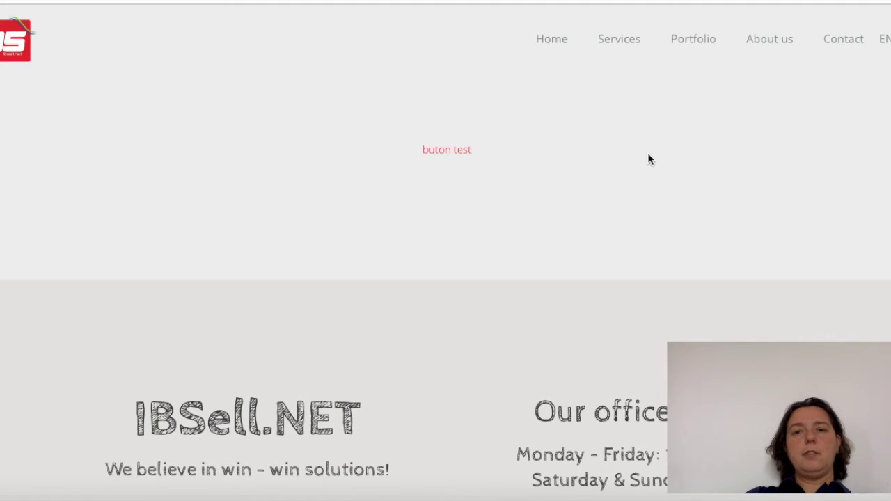
{"action": "mouse_move", "coordinate": [702, 1]}
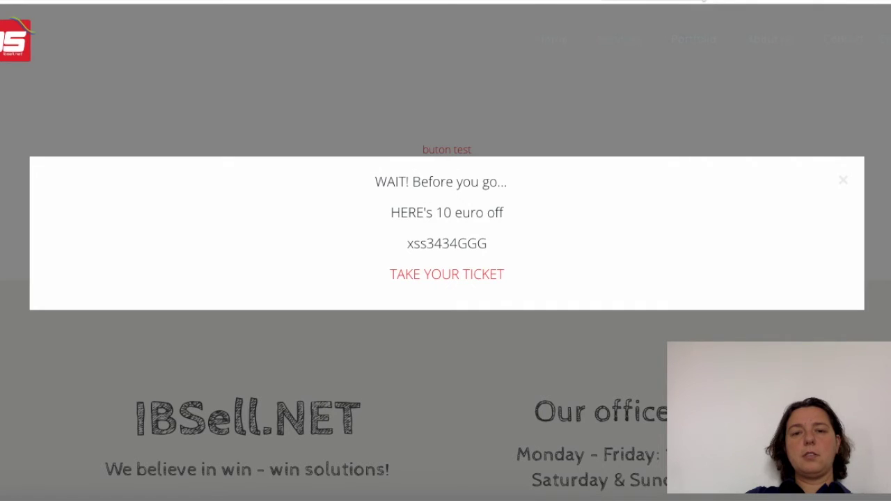
{"action": "left_click", "coordinate": [843, 181]}
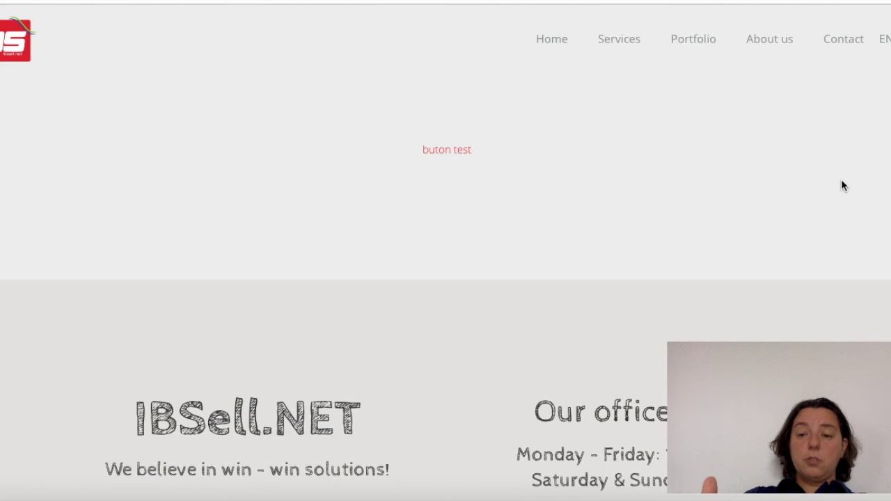